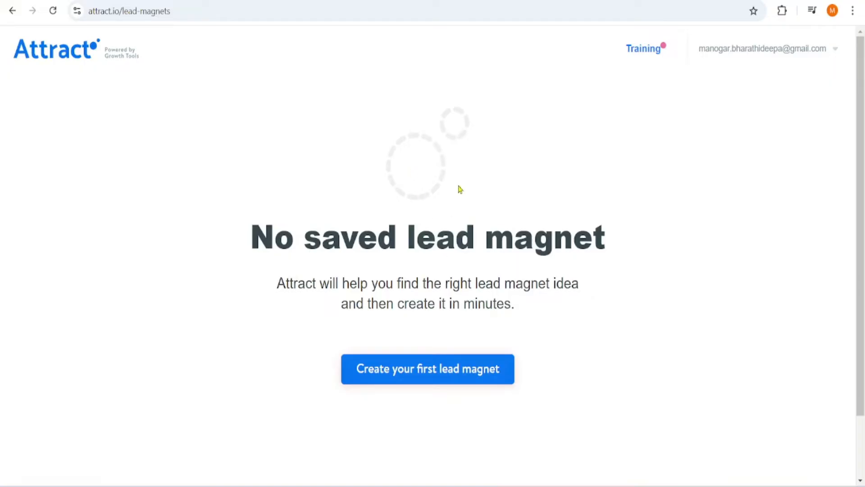
Create the first lead magnet from the Checklist template after reviewing the available template types
left_click(444, 378)
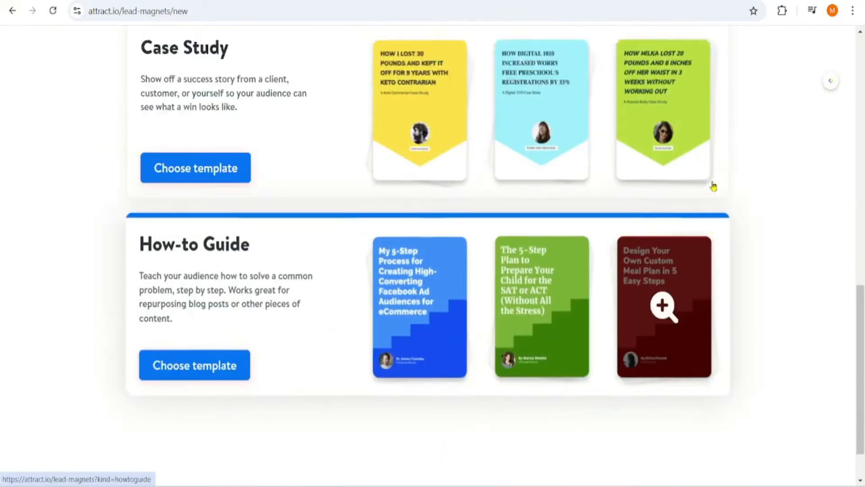
scroll(714, 185, "up", 12)
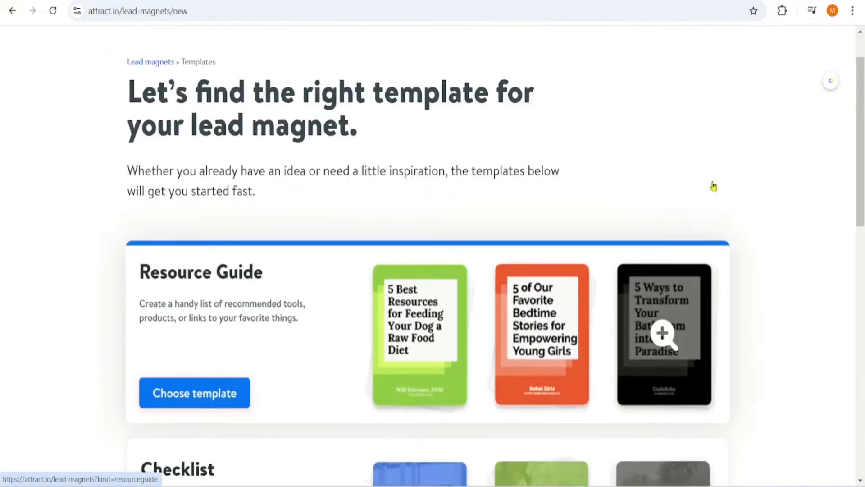
scroll(713, 185, "up", 1)
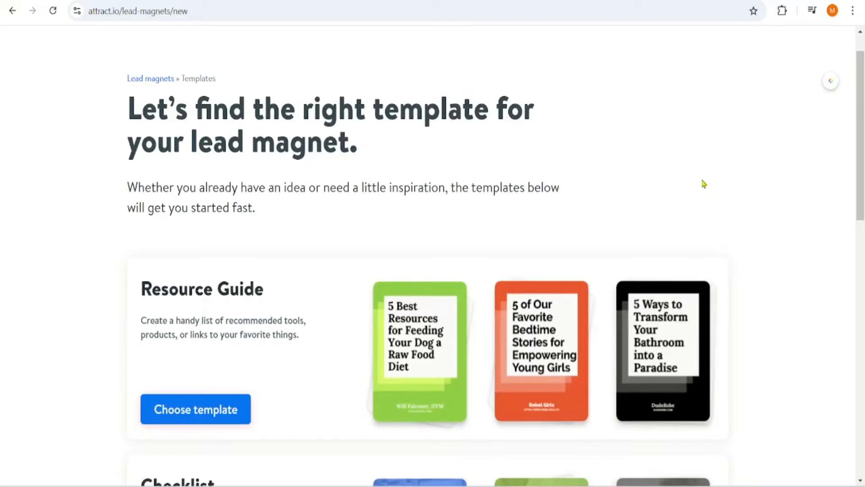
scroll(303, 285, "down", 5)
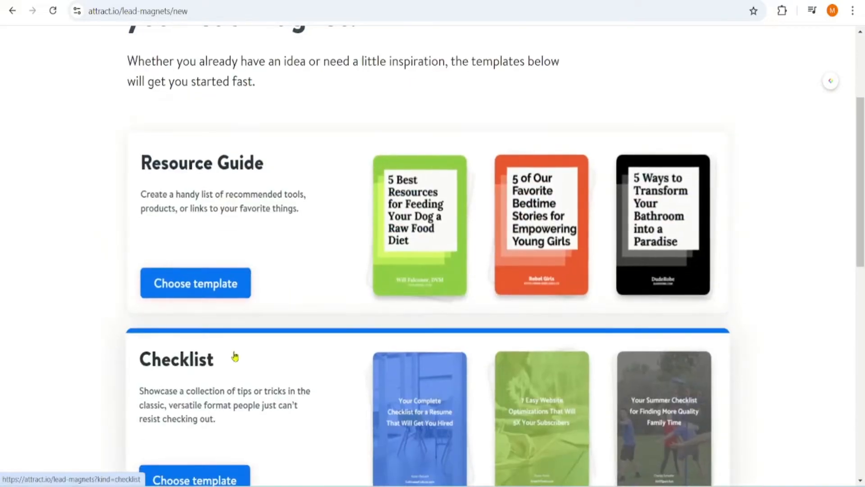
scroll(240, 315, "down", 4)
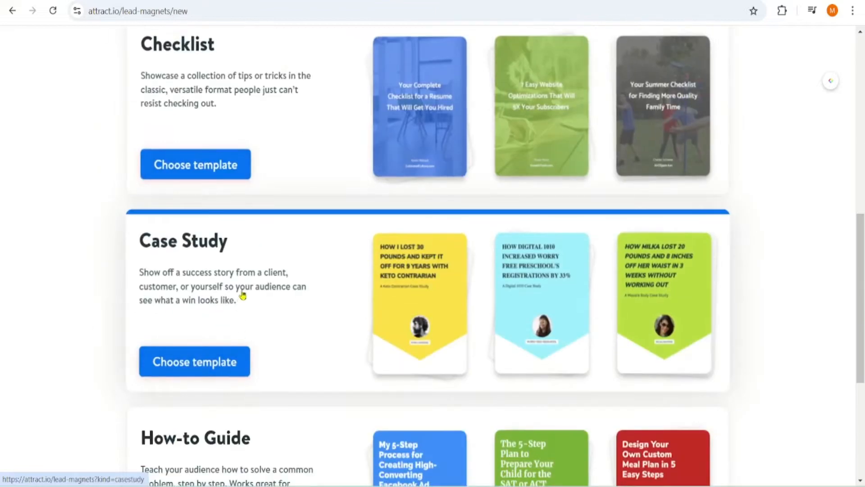
scroll(242, 295, "down", 4)
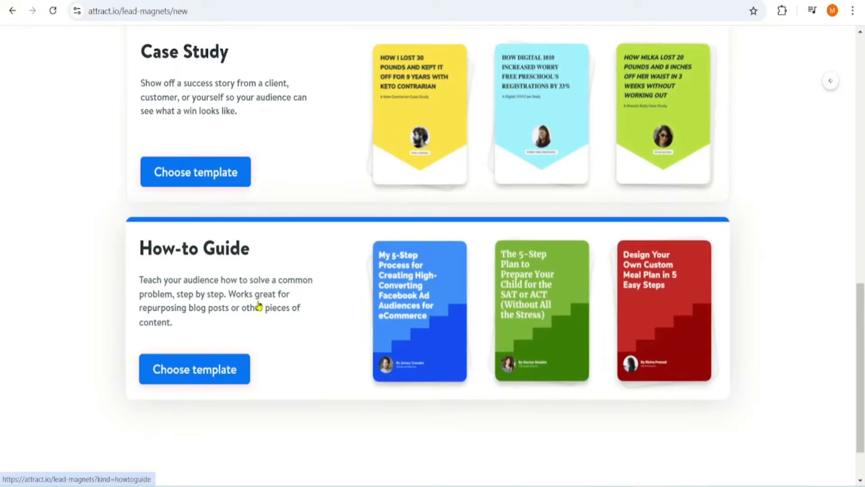
scroll(259, 306, "up", 8)
scroll(276, 273, "up", 4)
scroll(269, 275, "down", 4)
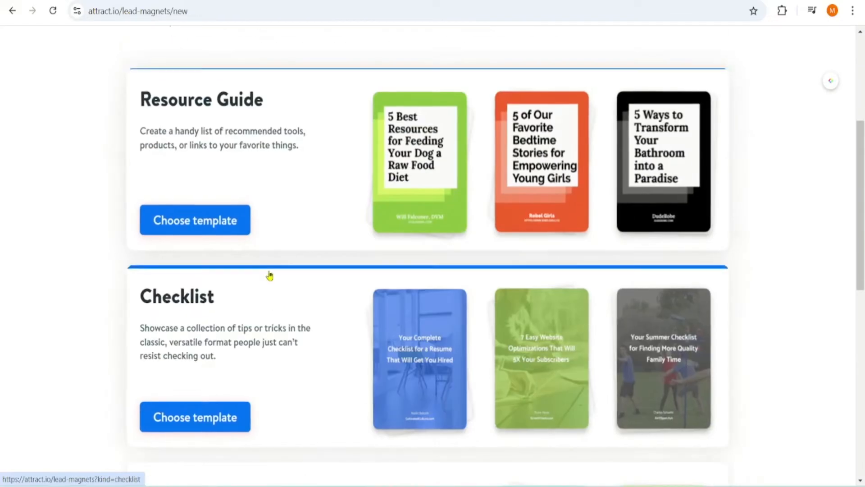
scroll(257, 313, "down", 1)
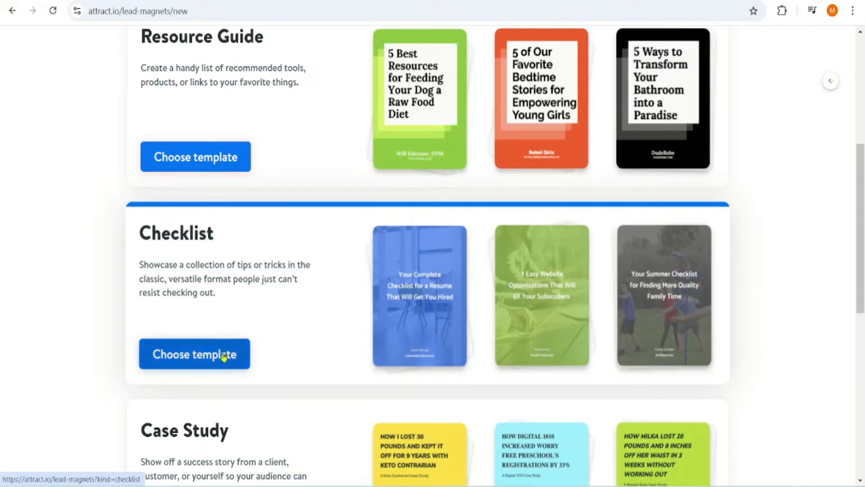
left_click(205, 358)
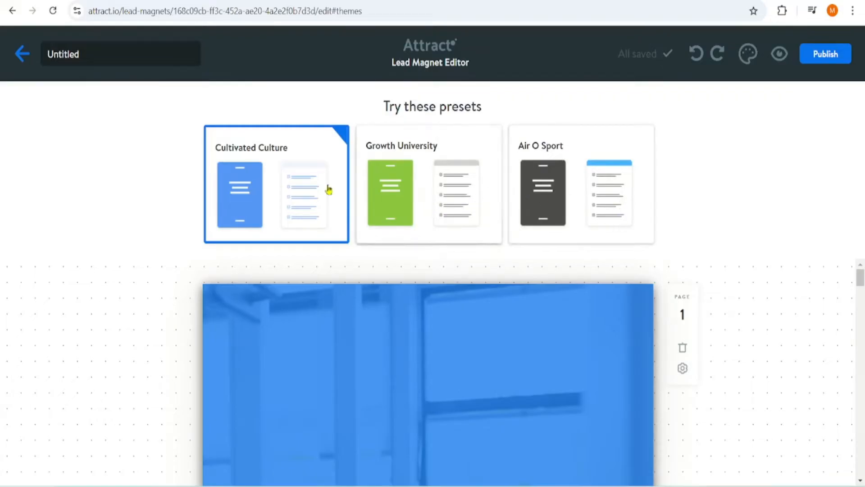
Change the cover title on page 1 to "Your Complete Checklist for Email Marketing Using Solo ads"
scroll(489, 333, "down", 3)
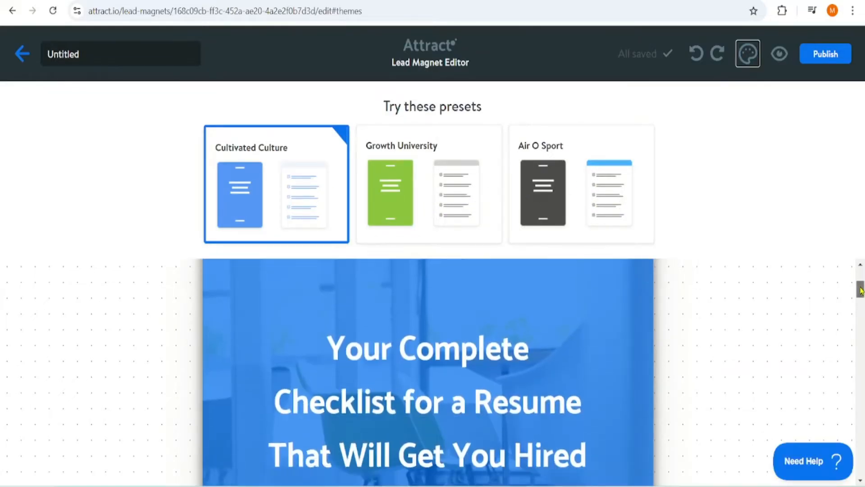
left_click(488, 333)
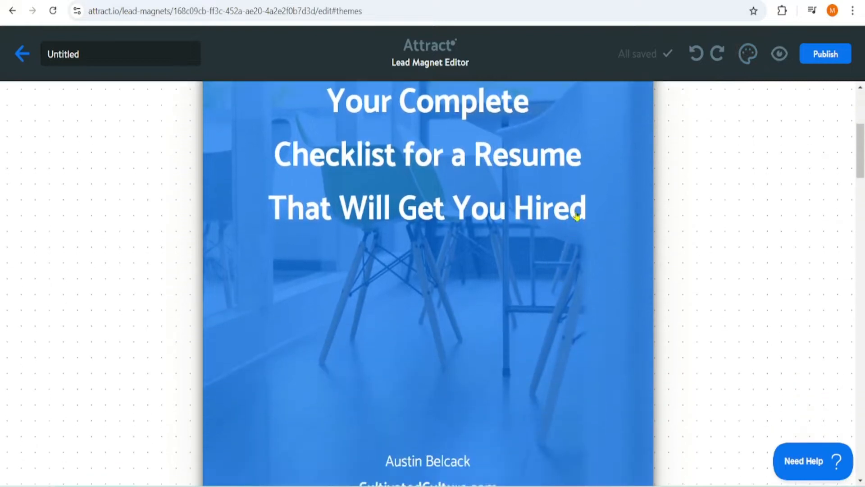
left_click(588, 205)
key("BackSpace")
key("BackSpace")
key("BackSpace")
key("BackSpace")
key("BackSpace")
key("BackSpace")
key("BackSpace")
key("BackSpace")
key("BackSpace")
key("BackSpace")
key("BackSpace")
key("BackSpace")
key("BackSpace")
key("BackSpace")
key("BackSpace")
key("BackSpace")
key("BackSpace")
key("BackSpace")
key("BackSpace")
key("BackSpace")
key("BackSpace")
key("BackSpace")
key("BackSpace")
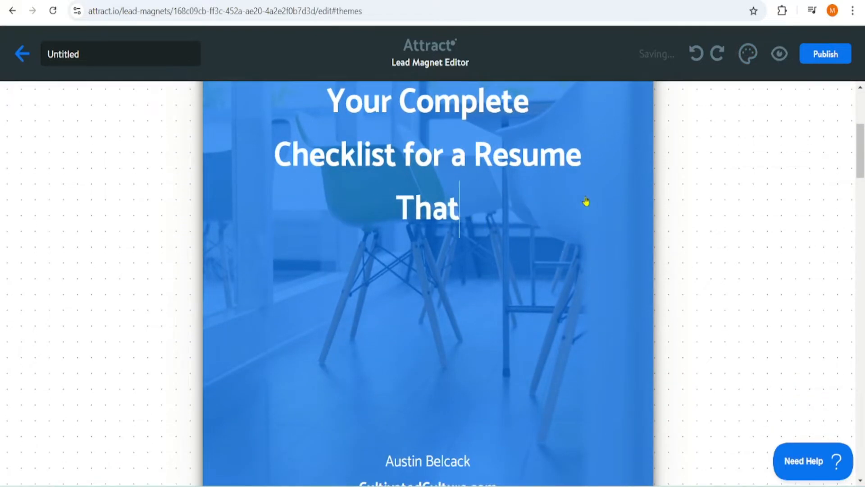
key("BackSpace")
key("BackSpace")
key("BackSpace")
key("BackSpace")
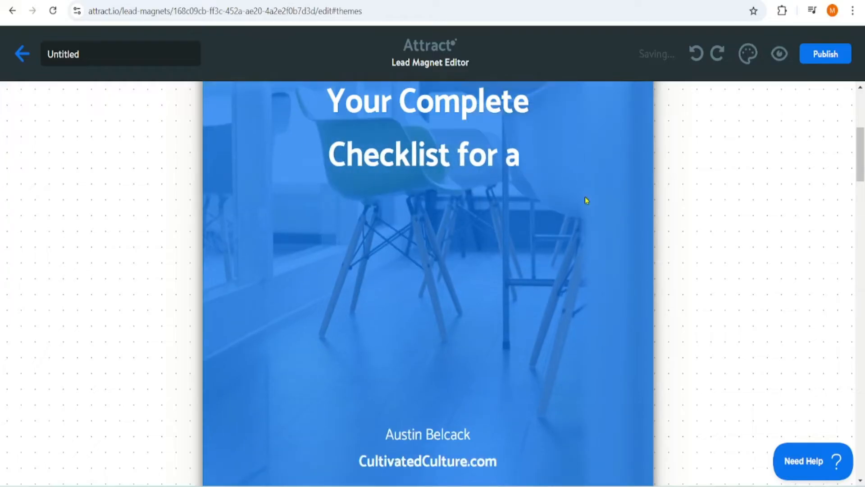
key("BackSpace")
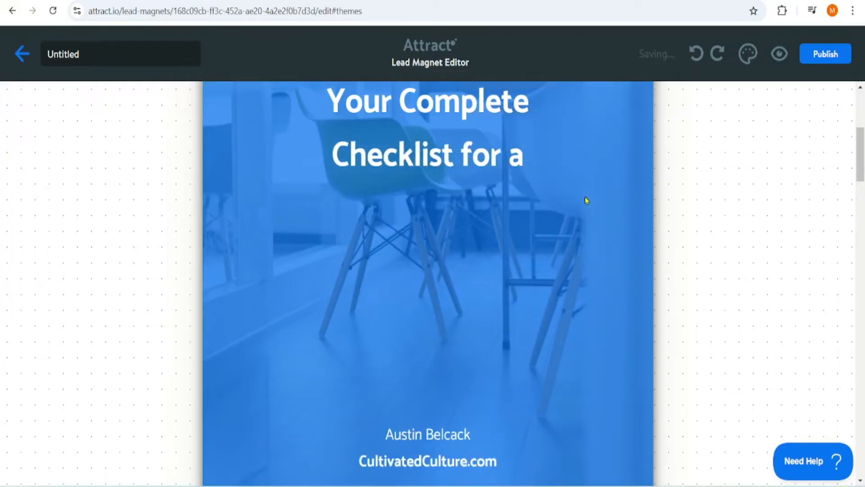
key("BackSpace")
type("Email")
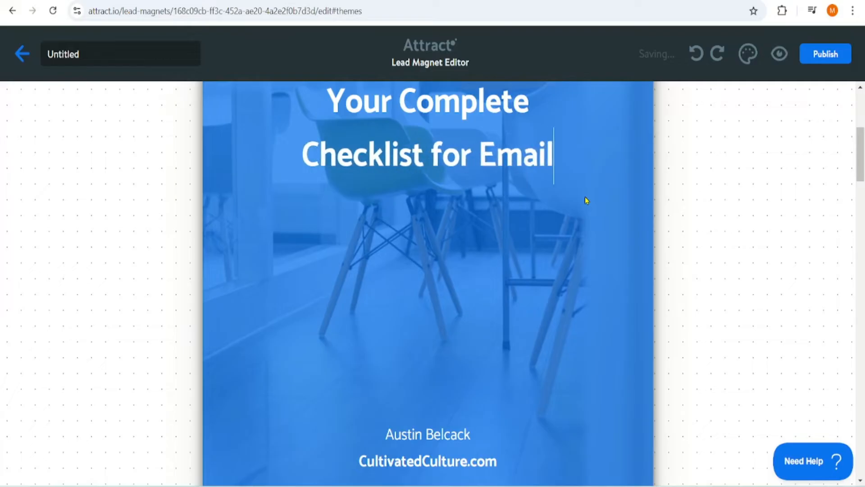
type(" Marketing")
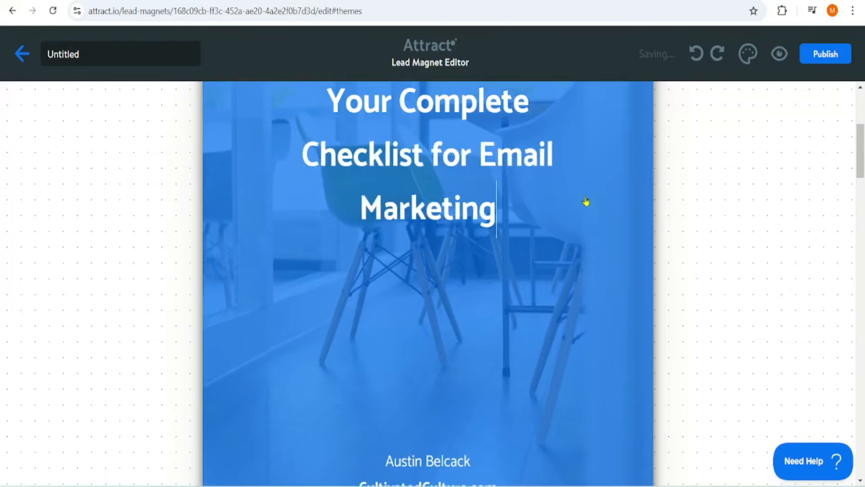
type(" Using ")
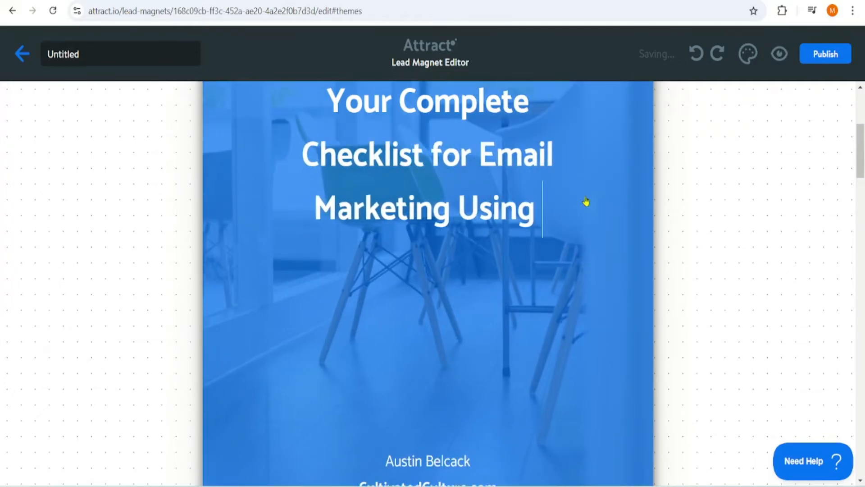
type("Solo ads")
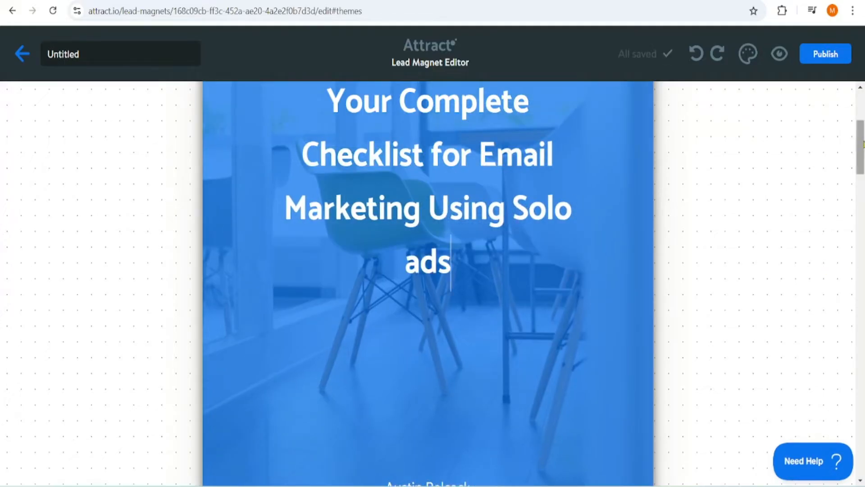
Replace the portrait photo on page 2 with an Unsplash image of a person working at a laptop
left_click_drag(861, 145, 861, 191)
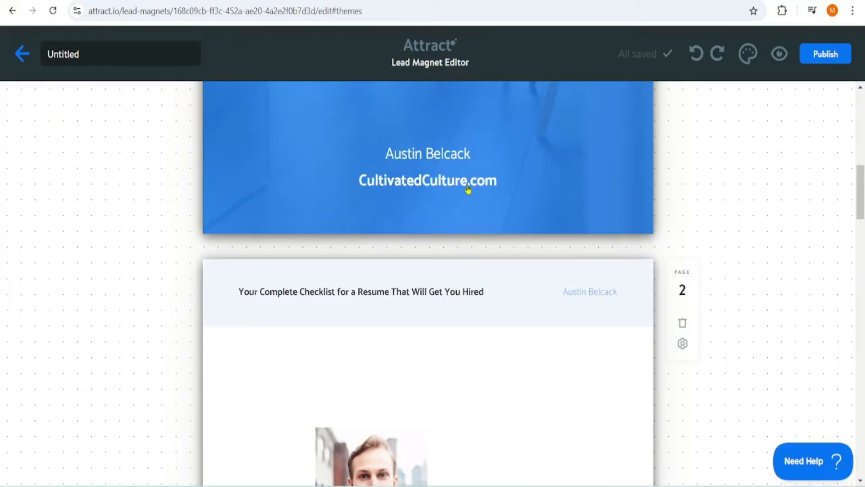
left_click_drag(861, 199, 862, 240)
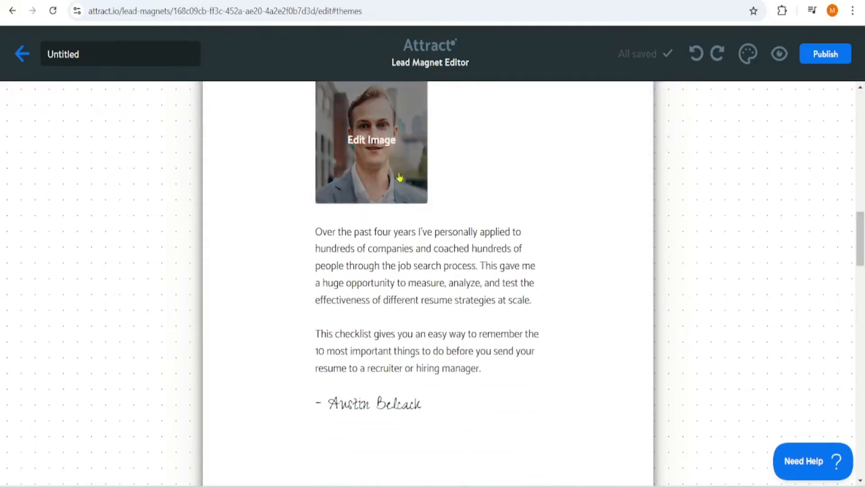
left_click(380, 150)
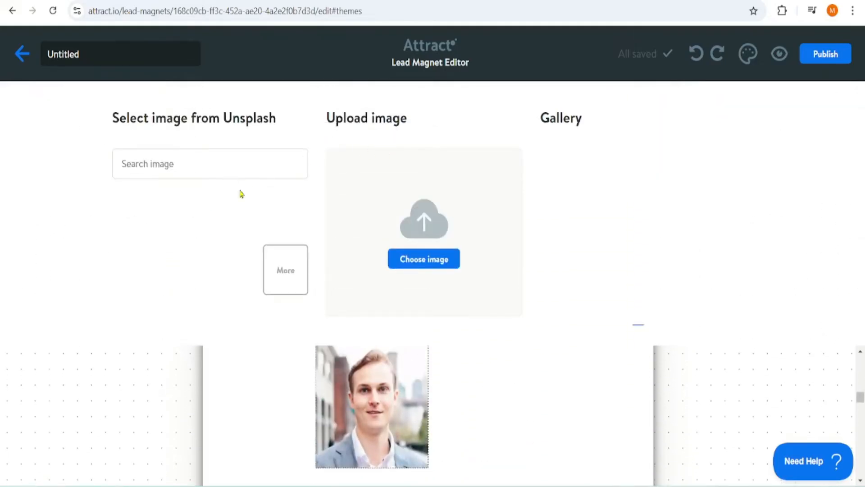
left_click(134, 213)
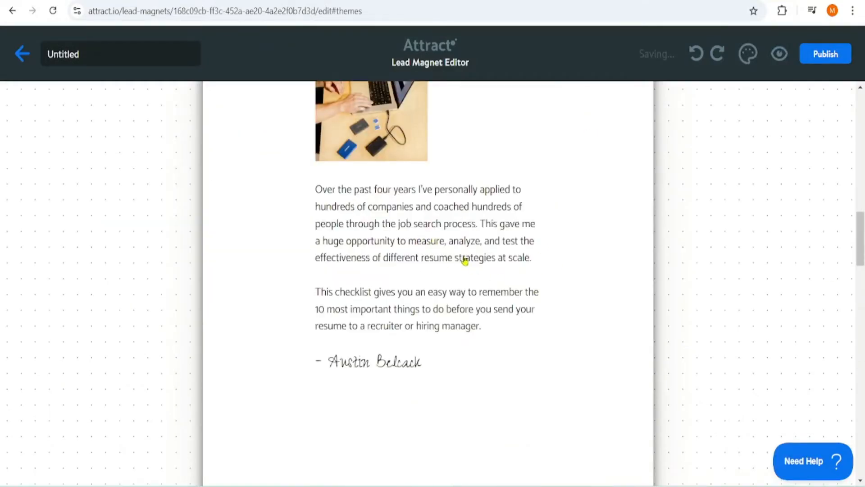
Replace the first checklist item on page 3 with "Purchase a domain from a hosting platform"
scroll(459, 263, "down", 10)
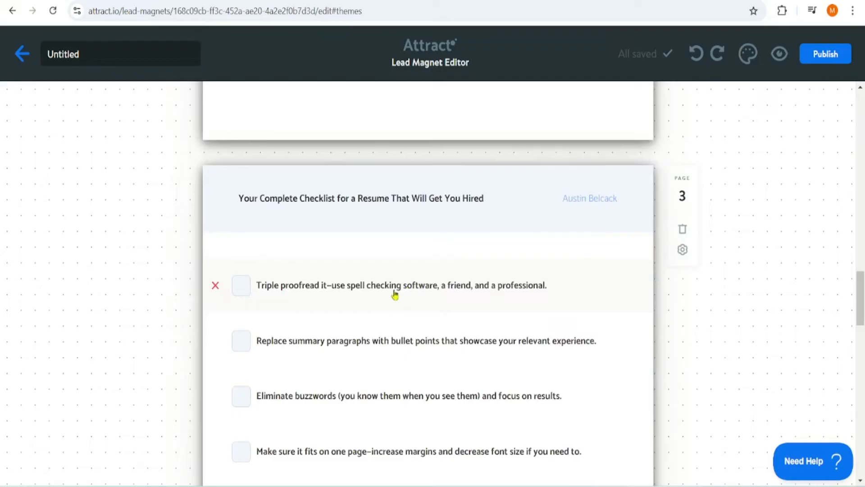
scroll(396, 300, "down", 4)
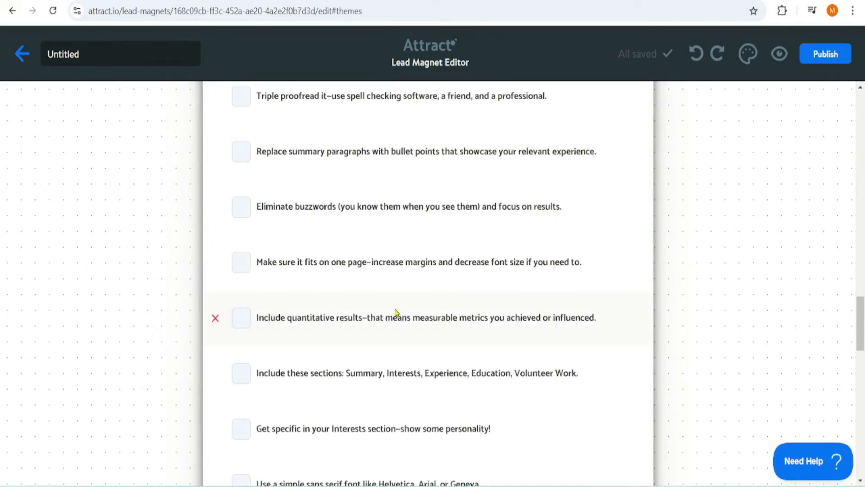
scroll(398, 307, "down", 4)
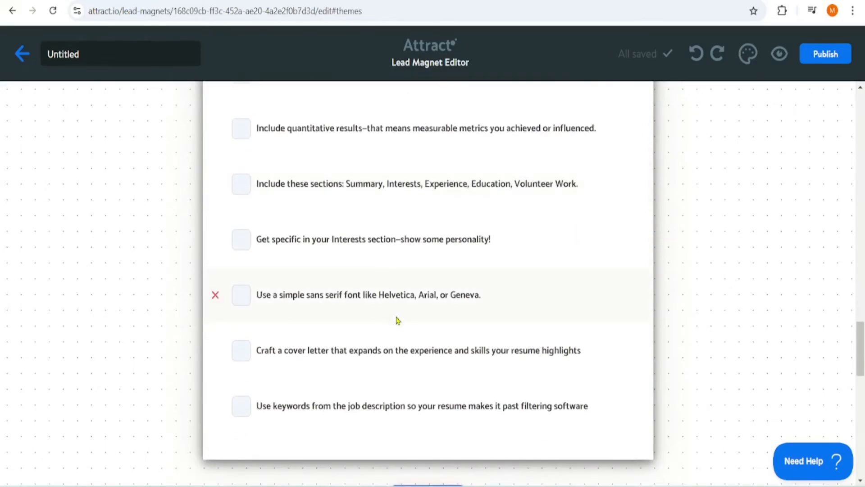
scroll(397, 322, "down", 5)
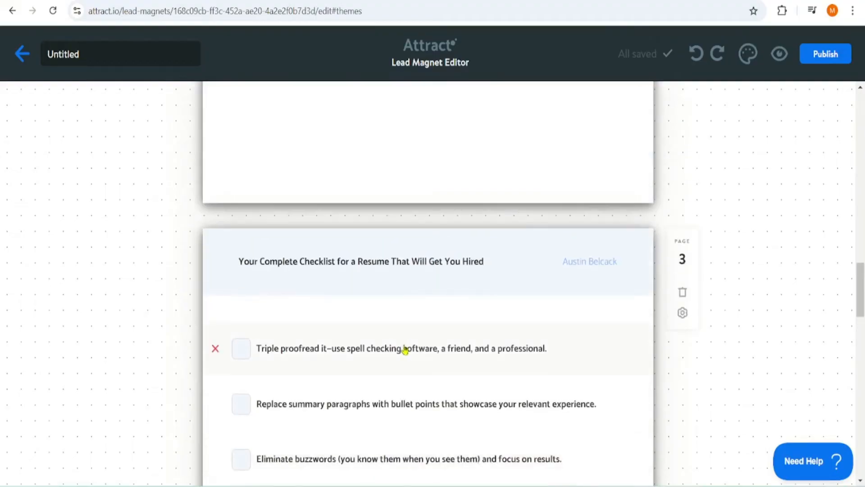
left_click(405, 347)
left_click(548, 351)
left_click(549, 348)
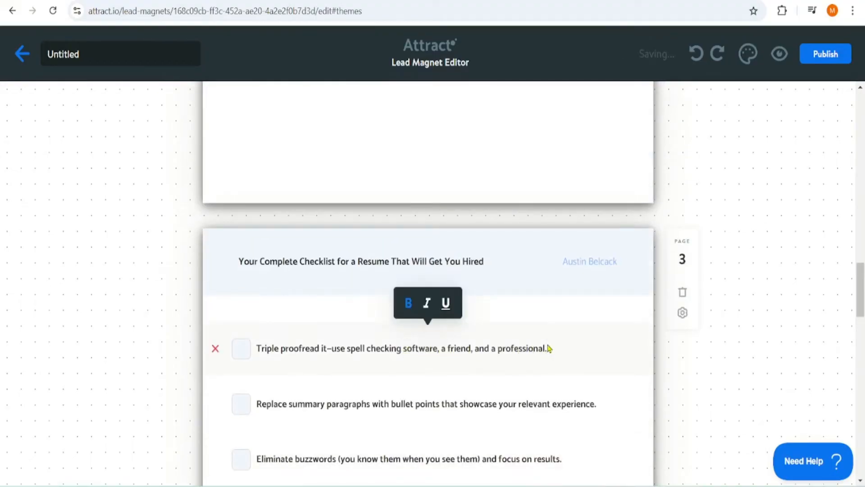
key("BackSpace")
key("BackSpace")
key("BackSpace")
key("BackSpace")
key("BackSpace")
key("BackSpace")
key("BackSpace")
key("BackSpace")
key("BackSpace")
key("BackSpace")
key("BackSpace")
key("BackSpace")
key("BackSpace")
key("BackSpace")
key("BackSpace")
key("BackSpace")
key("BackSpace")
key("BackSpace")
key("BackSpace")
key("BackSpace")
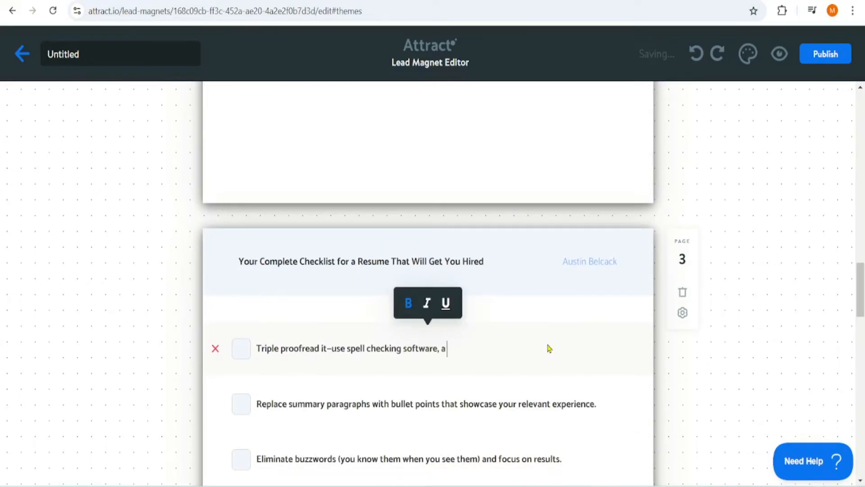
type("Purchase a domain fro")
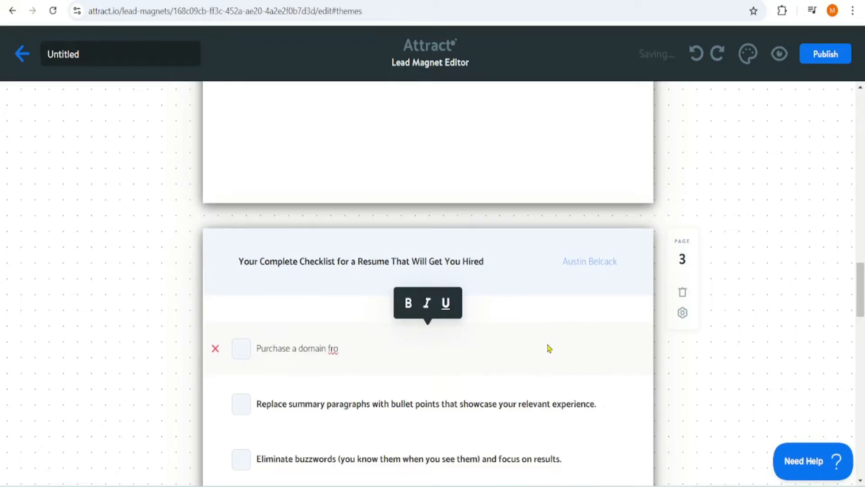
type("m ad")
key("BackSpace")
type("hosting platform")
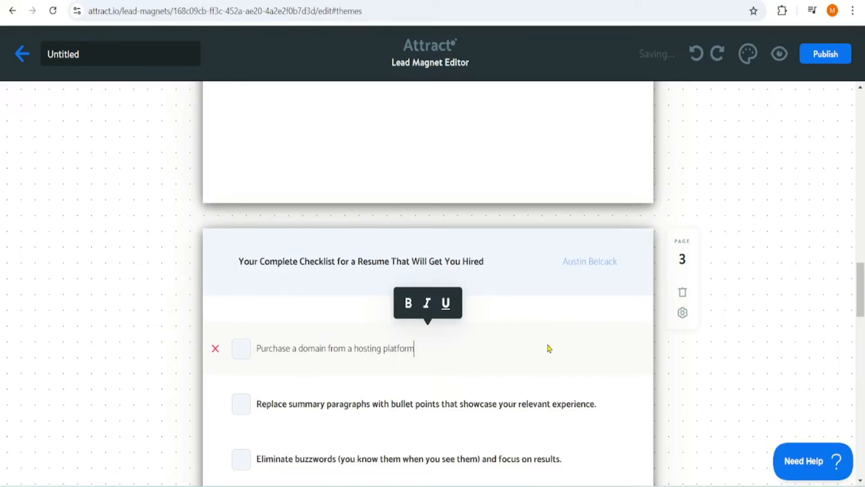
Add a new page to the PDF directly after the checklist on page 3
scroll(541, 350, "down", 3)
scroll(420, 234, "down", 1)
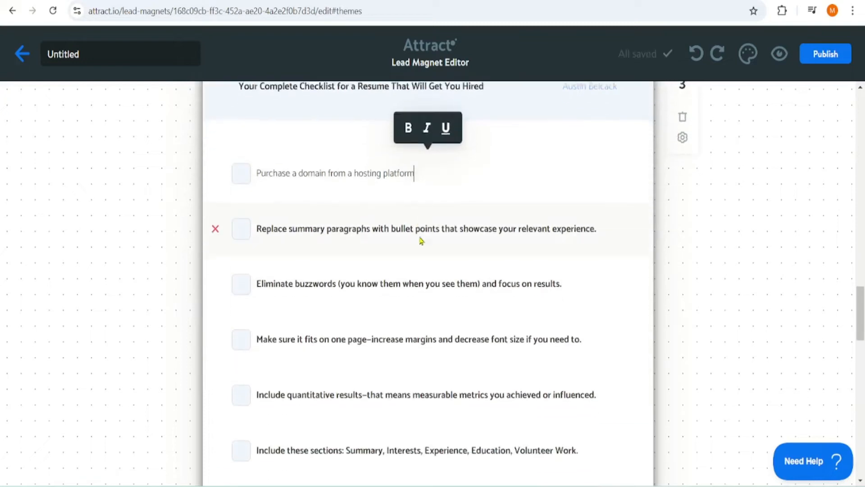
scroll(419, 240, "down", 2)
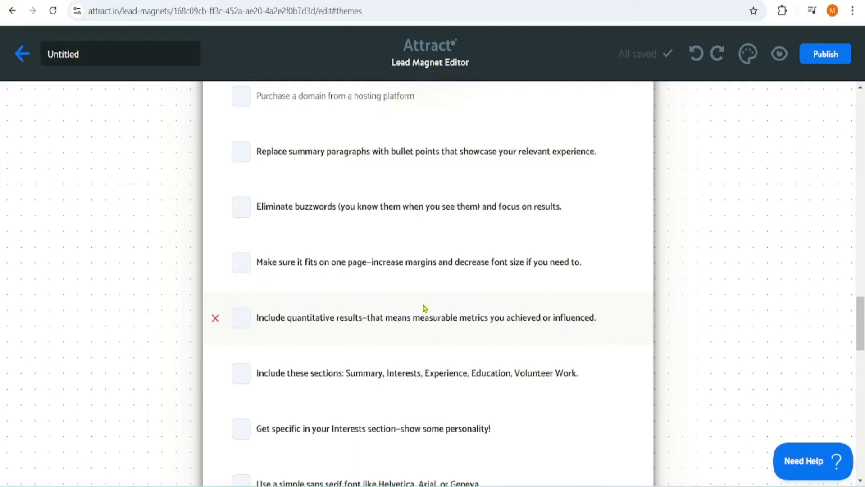
scroll(424, 309, "down", 8)
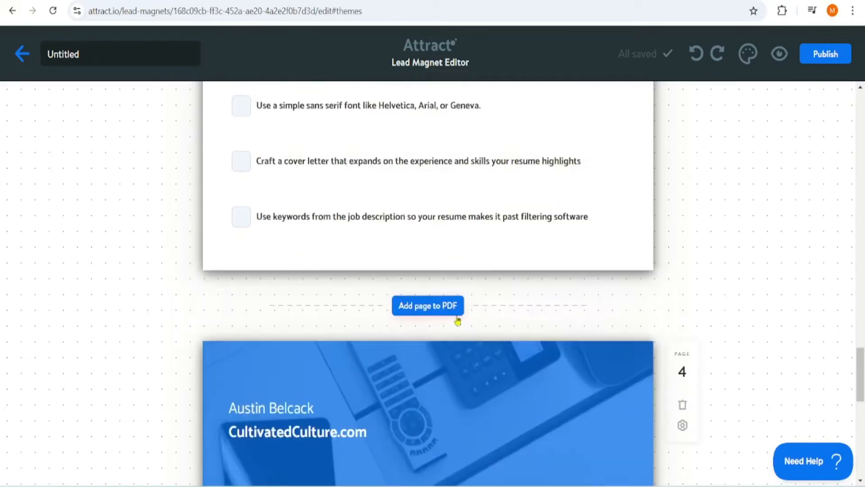
left_click(433, 310)
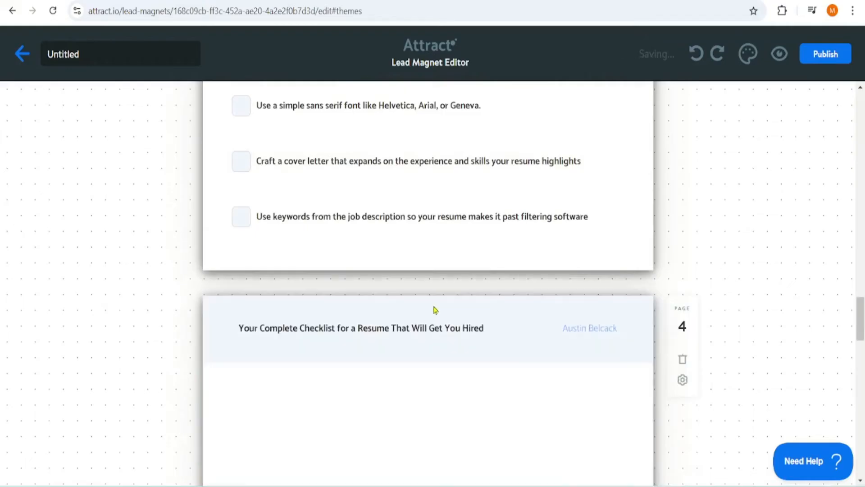
scroll(632, 284, "down", 5)
scroll(586, 284, "down", 5)
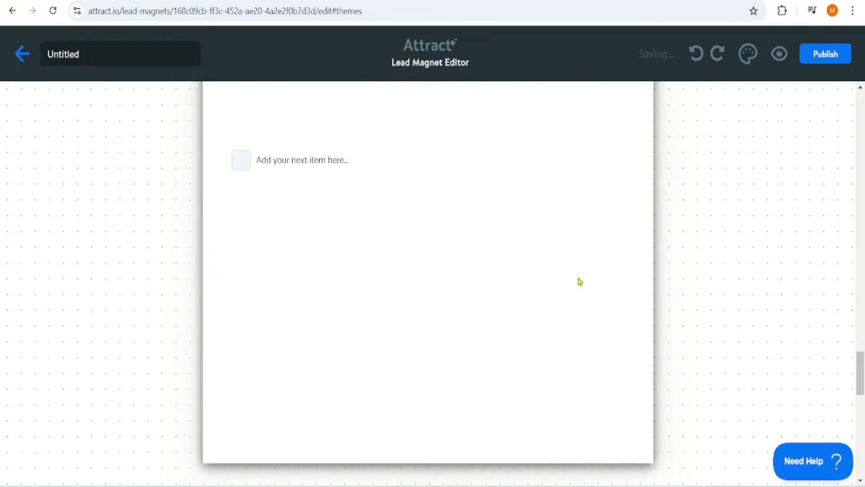
Examine the page 1 cover settings, including the heading and name & company font choices, colors and background image options
left_click(310, 165)
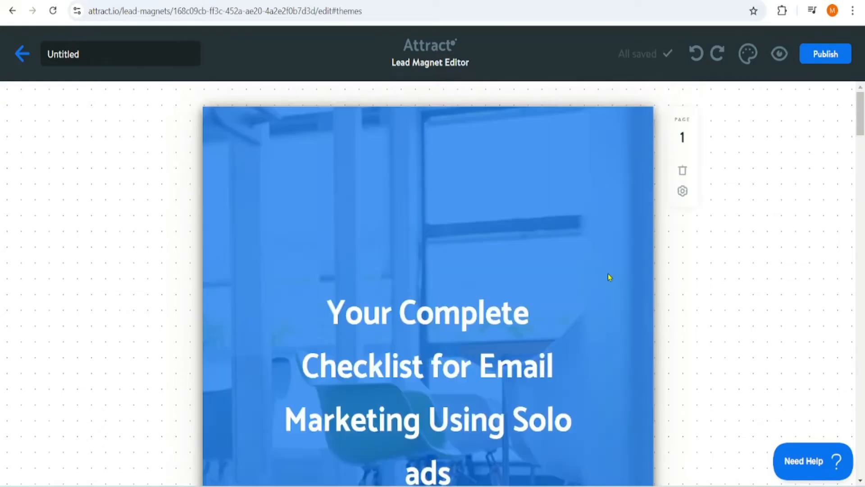
left_click(682, 191)
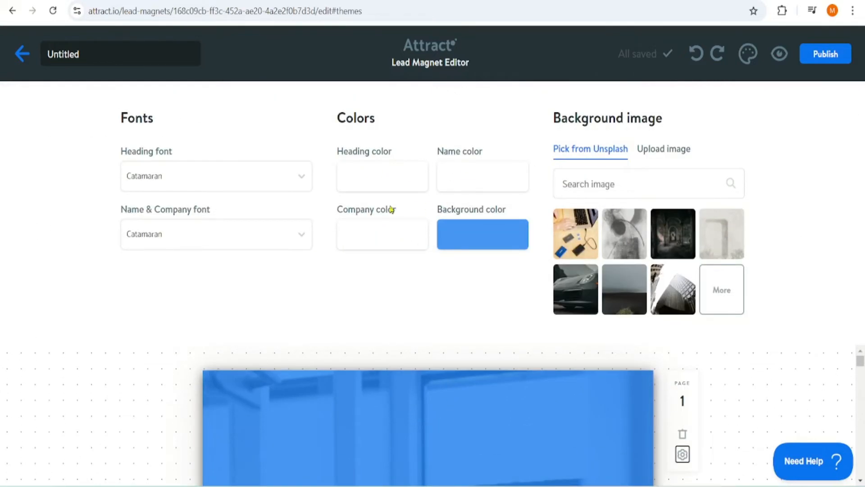
left_click(302, 178)
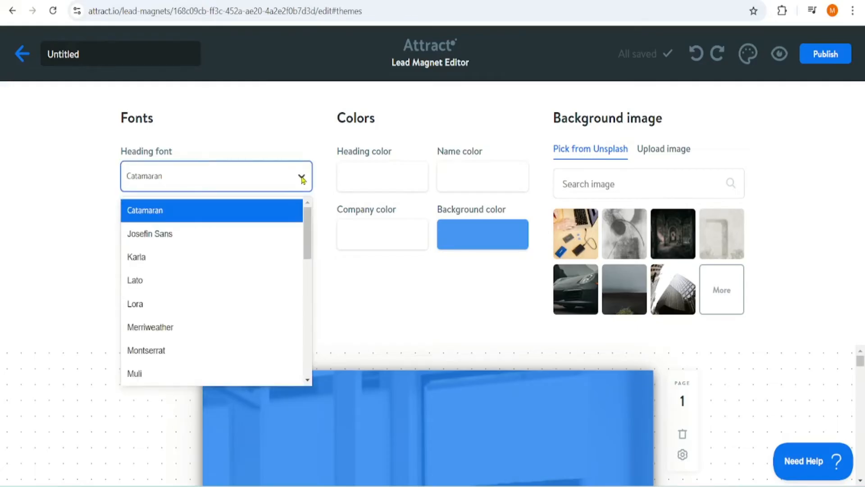
left_click(301, 179)
left_click(301, 234)
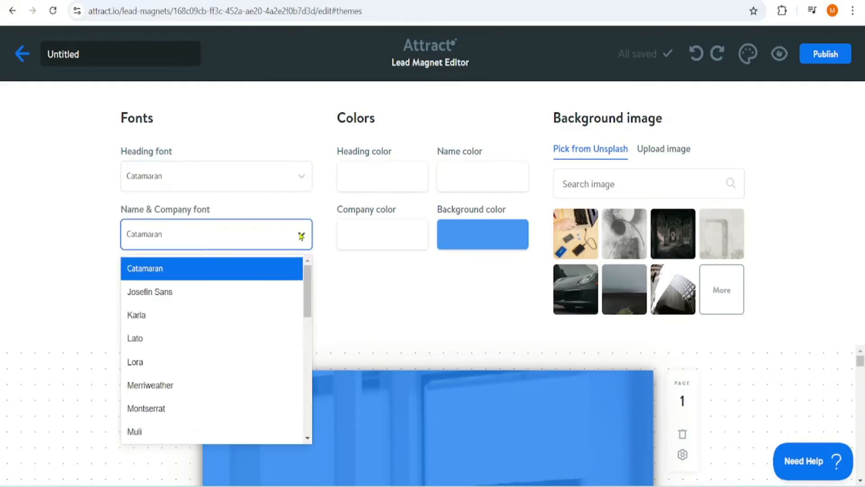
left_click(302, 234)
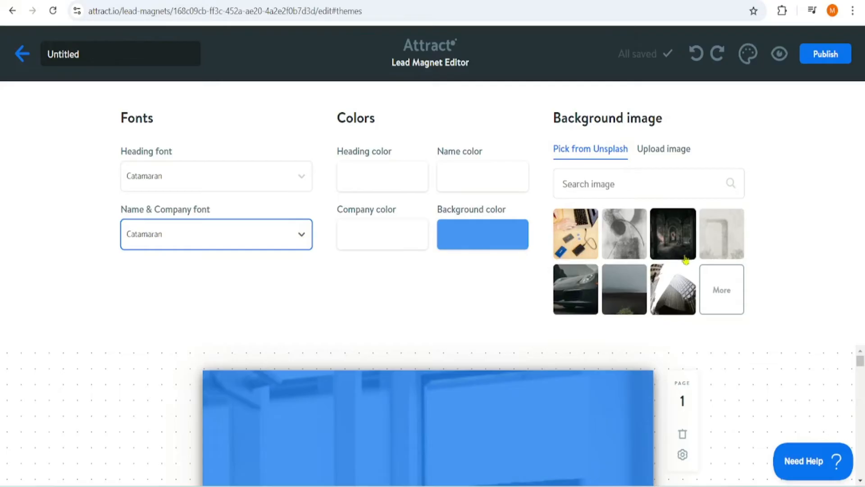
left_click(733, 363)
Open the link settings of the "Save My Spot!" button on the closing page and select its link URL
scroll(610, 311, "down", 15)
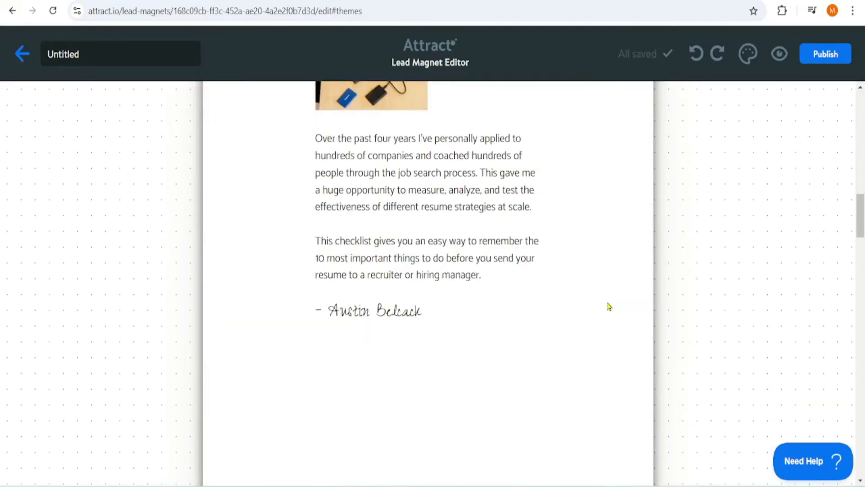
scroll(609, 307, "down", 17)
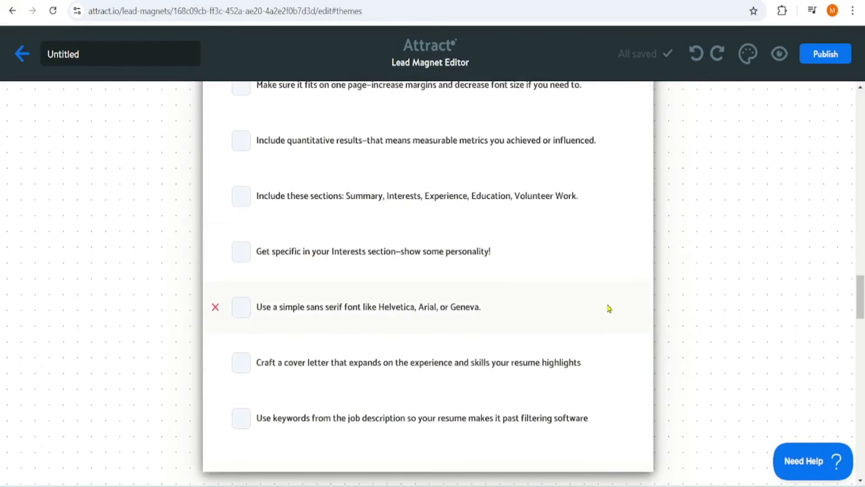
scroll(612, 309, "down", 8)
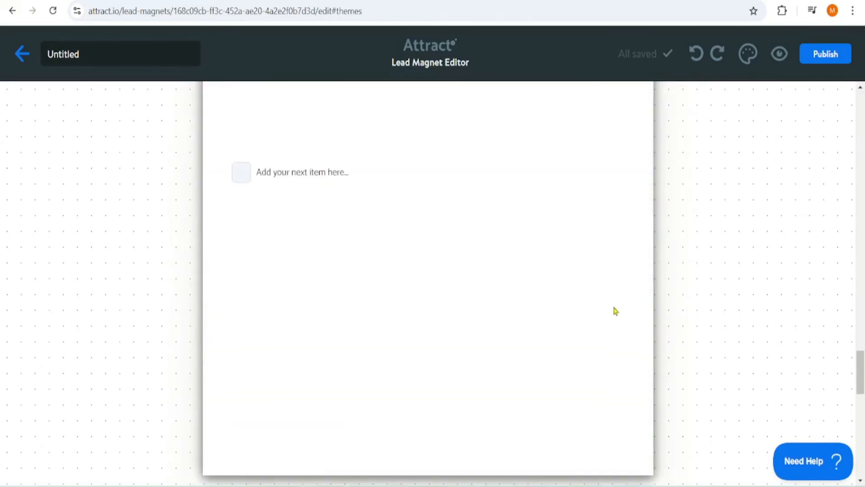
scroll(615, 311, "down", 8)
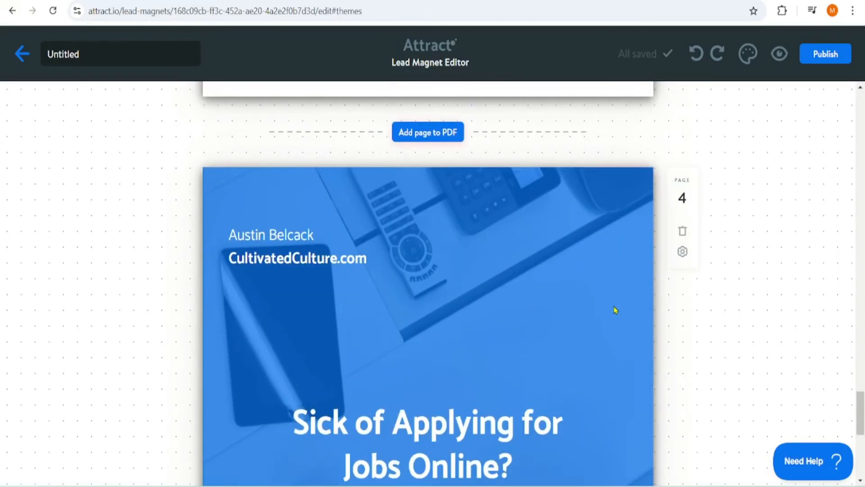
scroll(615, 310, "down", 4)
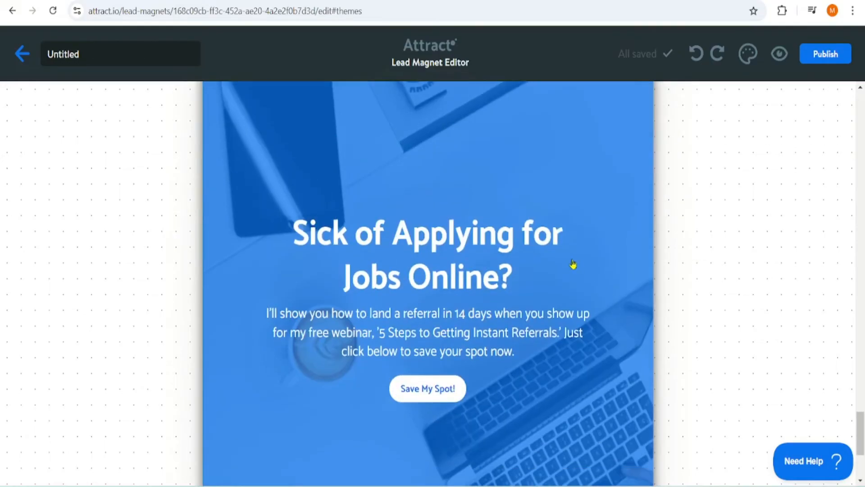
left_click(430, 390)
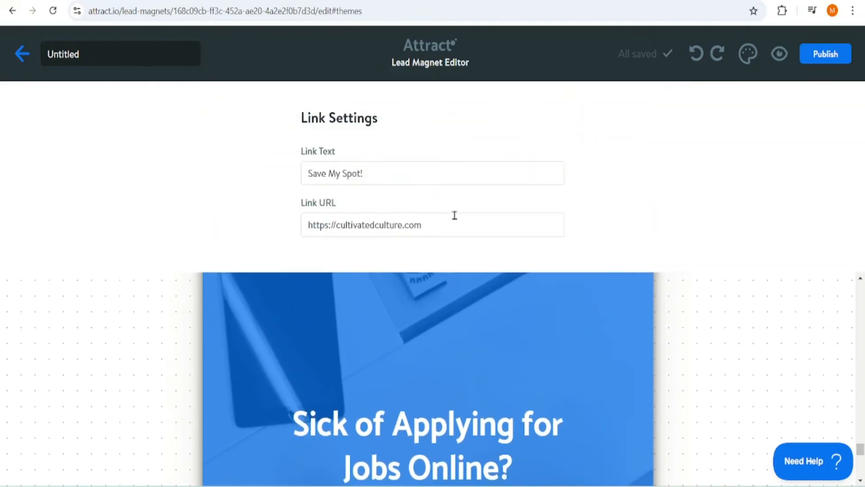
triple_click(453, 215)
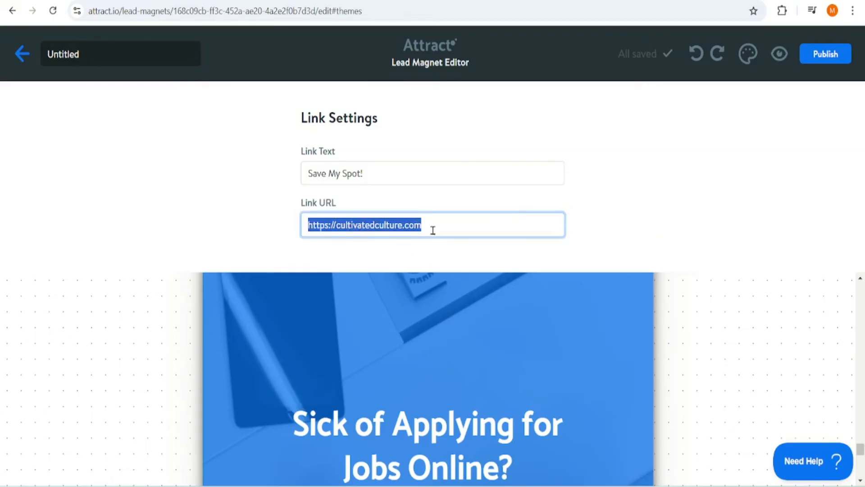
Rename the untitled lead magnet as "Email Marketing Checklist"
double_click(79, 52)
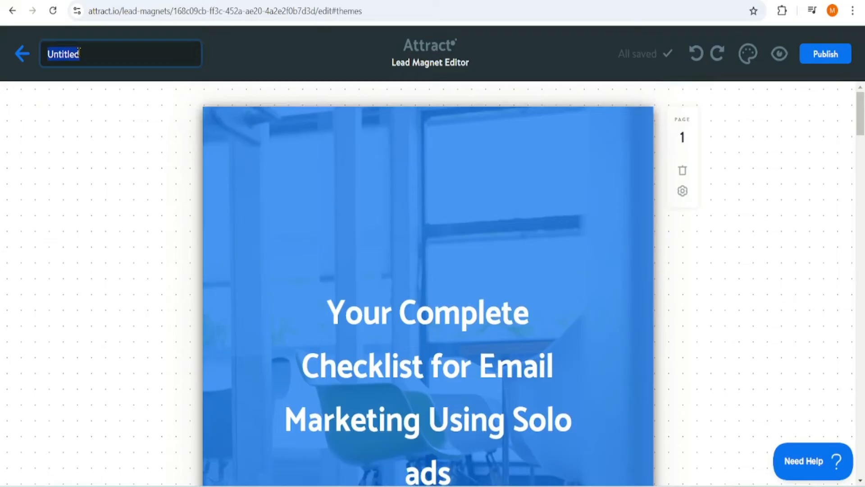
type("Email Marke")
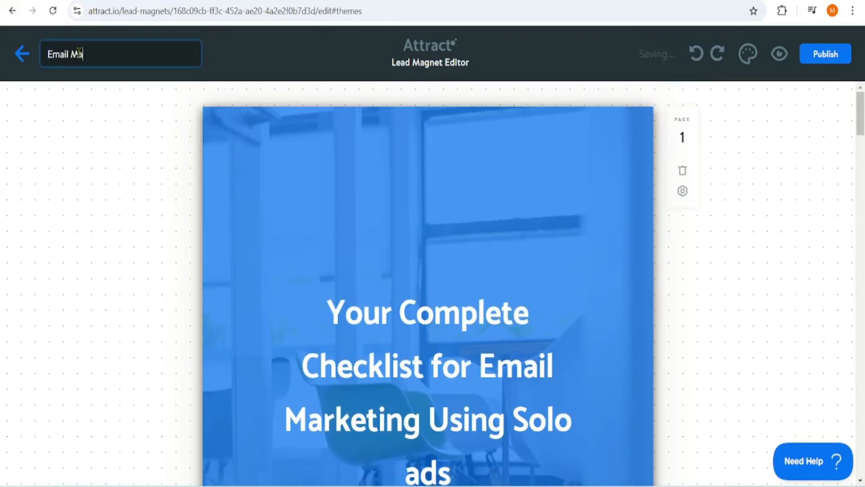
type("ting Checklist")
Look over the lead magnet's pages and publish it
scroll(460, 183, "down", 15)
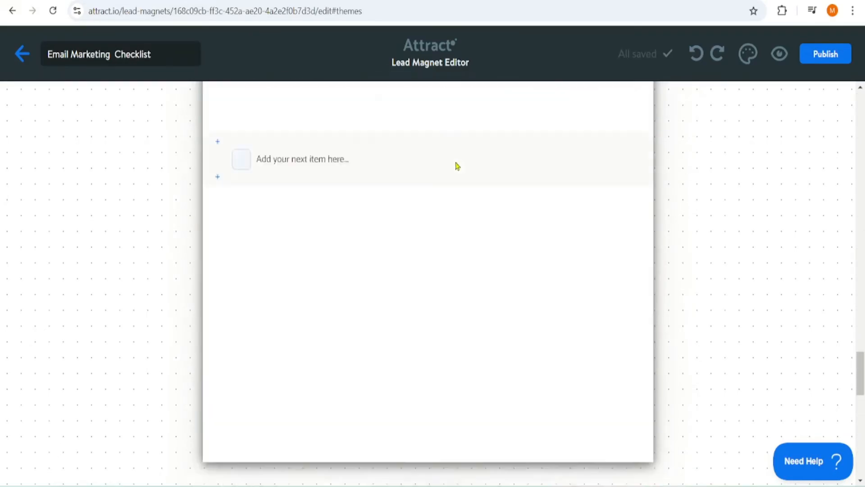
scroll(453, 165, "up", 5)
scroll(450, 166, "up", 10)
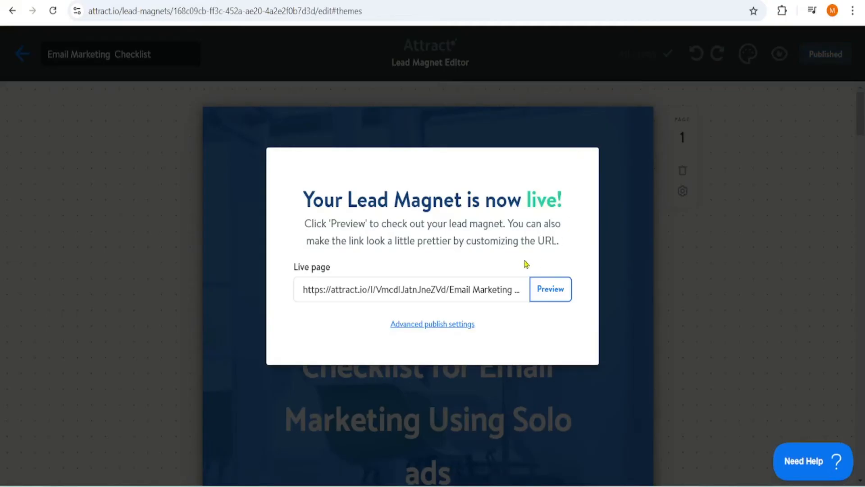
Customize the published lead magnet's URL with the ending "emailmarketingchecklist" in the advanced publish settings
left_click(442, 324)
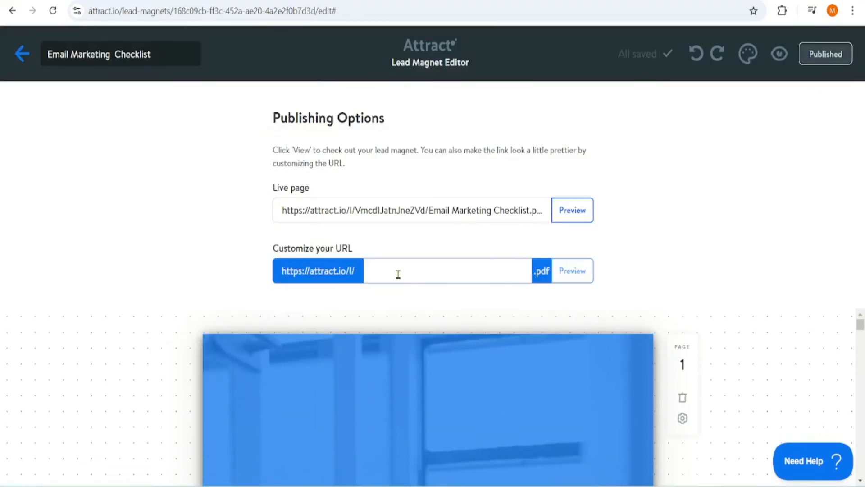
left_click(398, 272)
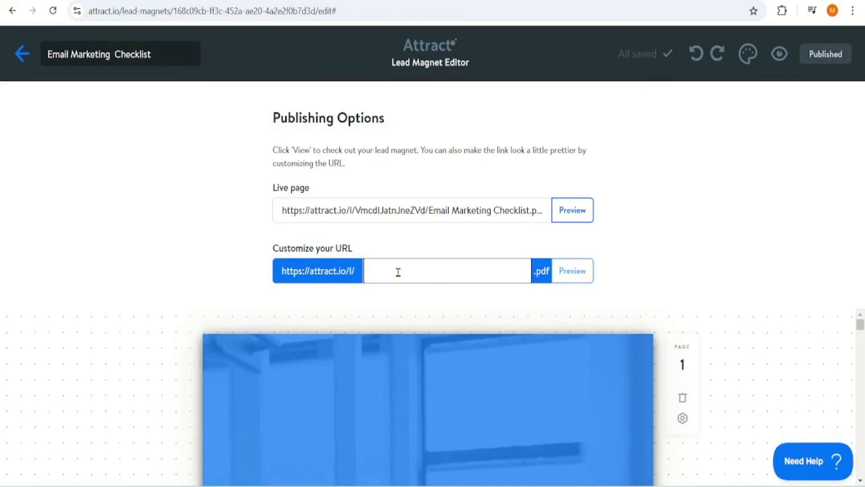
type("email")
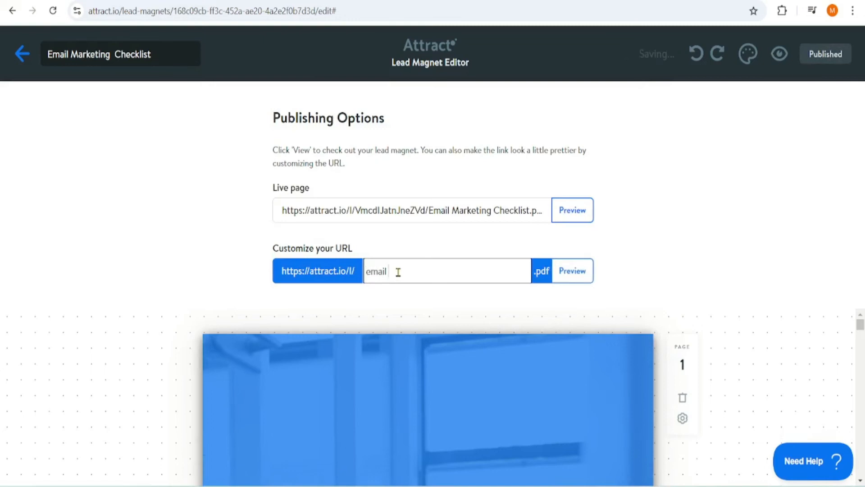
type("marketing checklist")
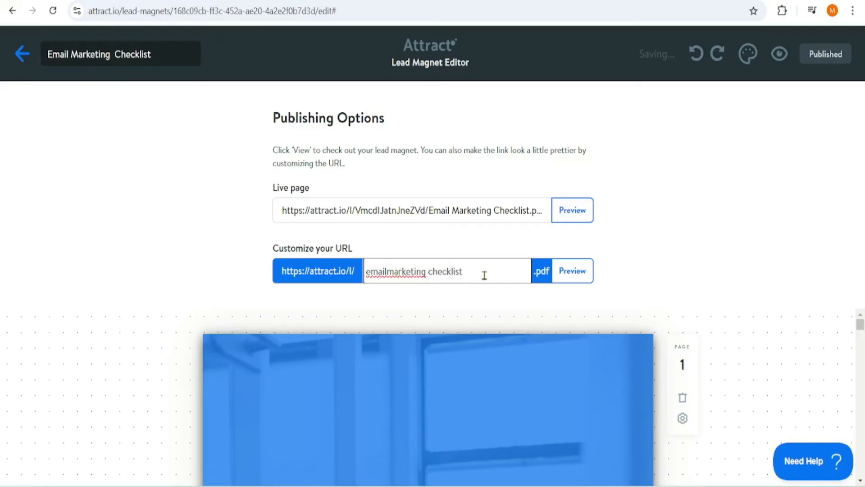
key("BackSpace")
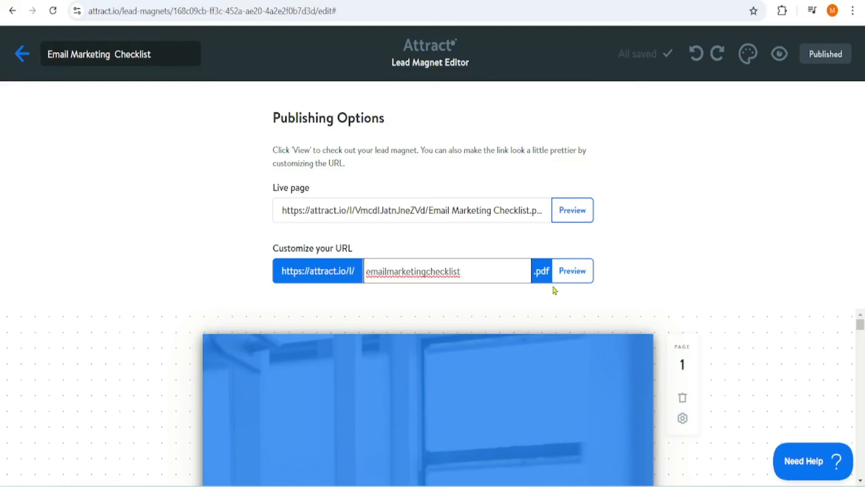
Preview the published PDF at its custom URL and look through its pages
left_click(572, 271)
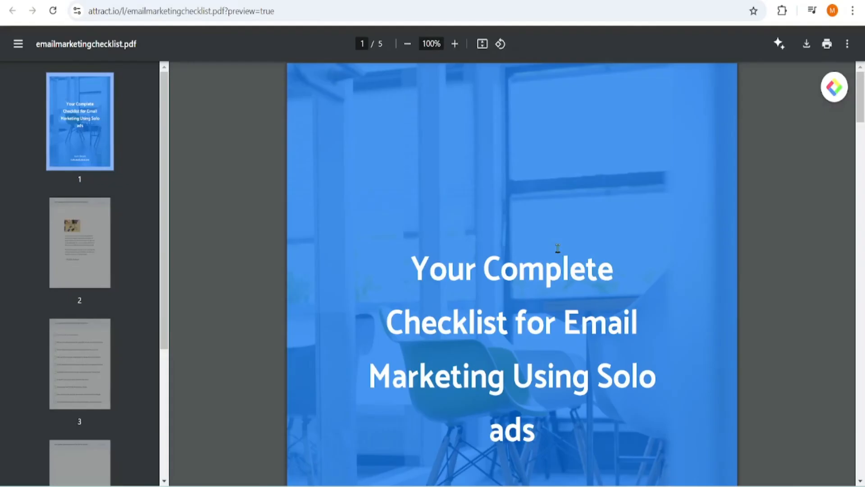
scroll(558, 249, "down", 20)
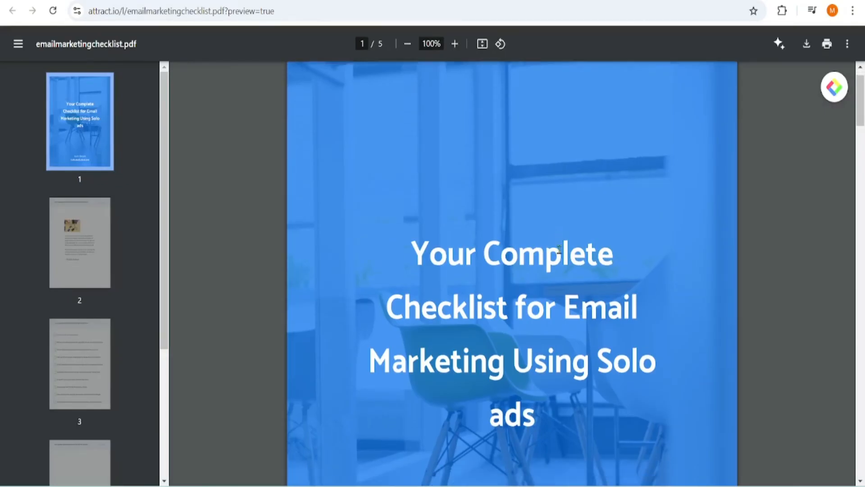
scroll(559, 257, "down", 20)
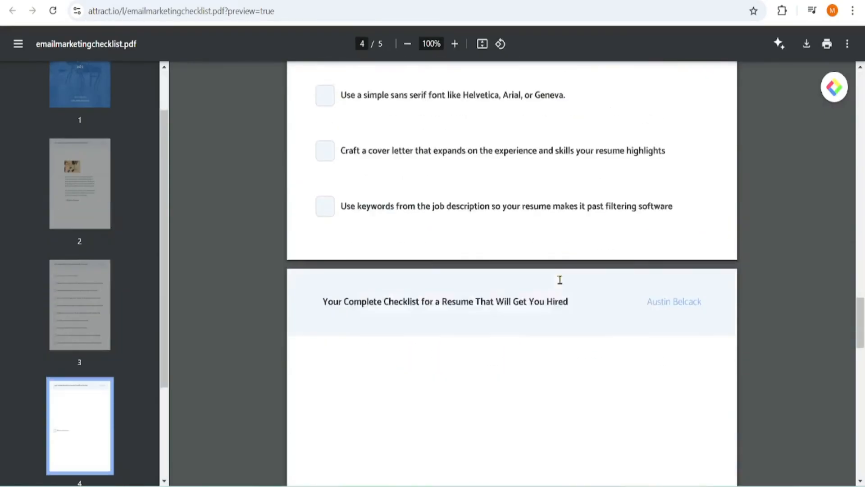
scroll(558, 284, "up", 20)
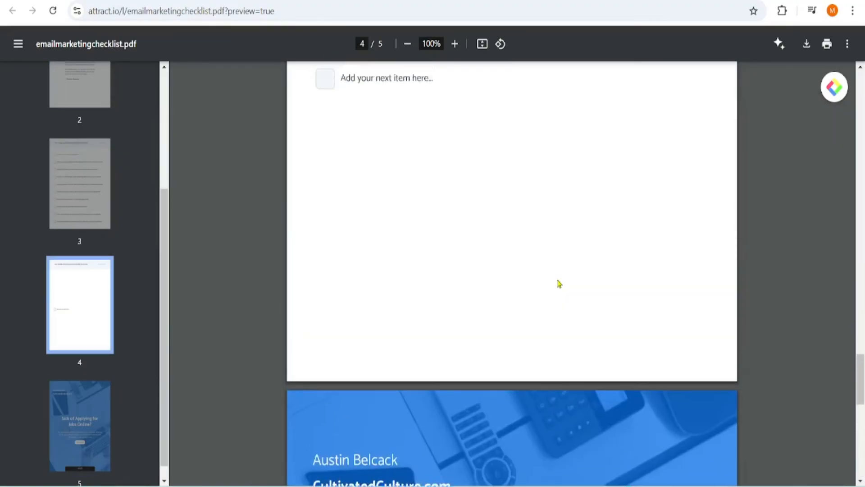